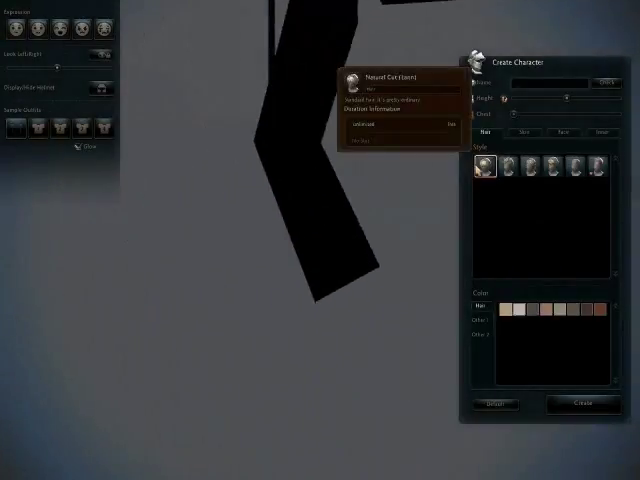
Step: Orbit the preview camera around the red-haired character to view his head and shoulders from behind
left_click_drag(368, 216, 290, 262)
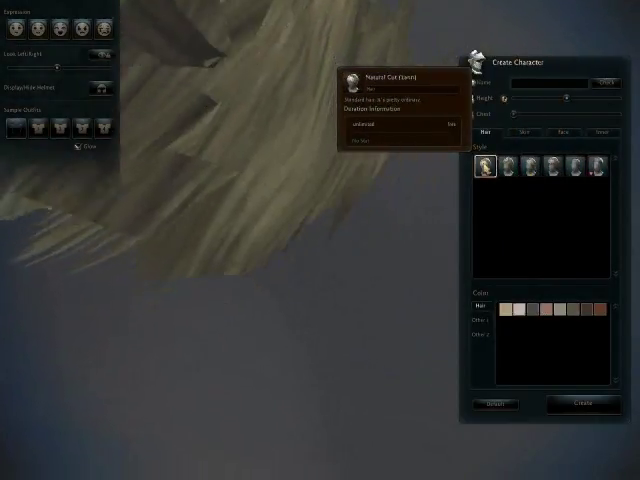
Step: Swing the camera back to the character's head, then bring up the skin, eye colour and eyebrow options
left_click_drag(87, 243, 237, 304)
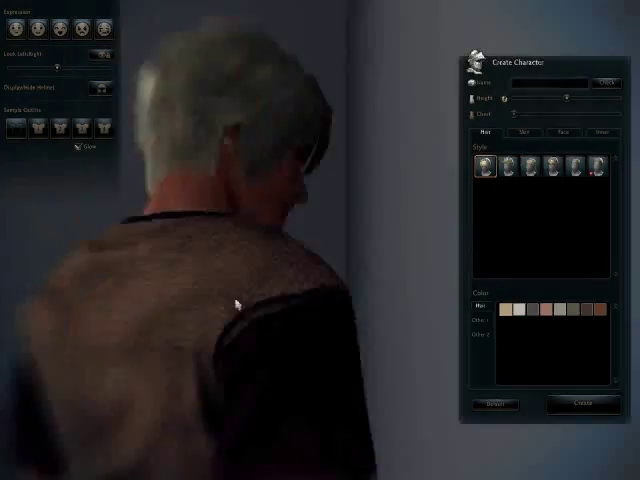
left_click_drag(313, 305, 450, 300)
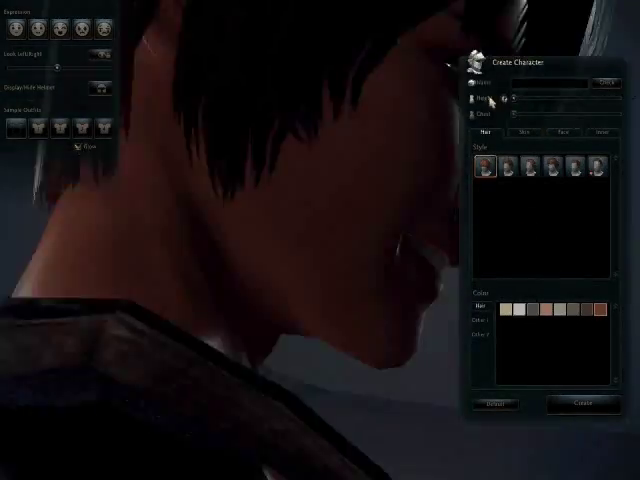
left_click(524, 132)
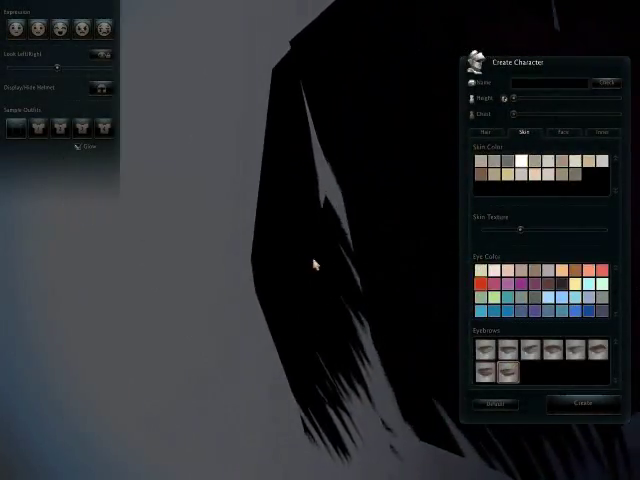
Step: Orbit around the swordsman, zoom in on his face, then turn the camera toward the empty backdrop
left_click_drag(313, 265, 362, 156)
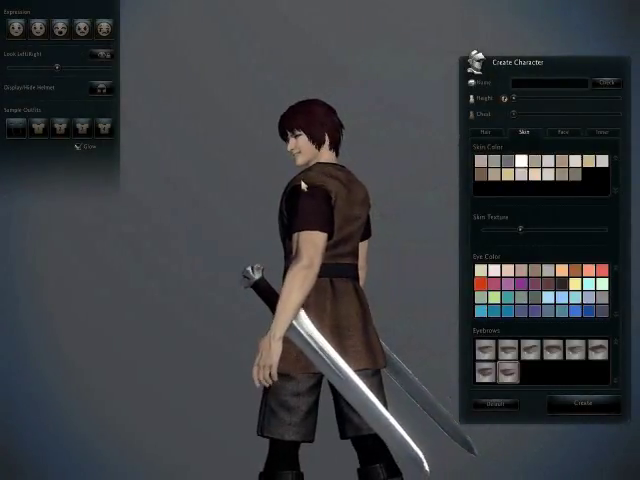
scroll(302, 187, "up", 5)
left_click_drag(302, 187, 232, 298)
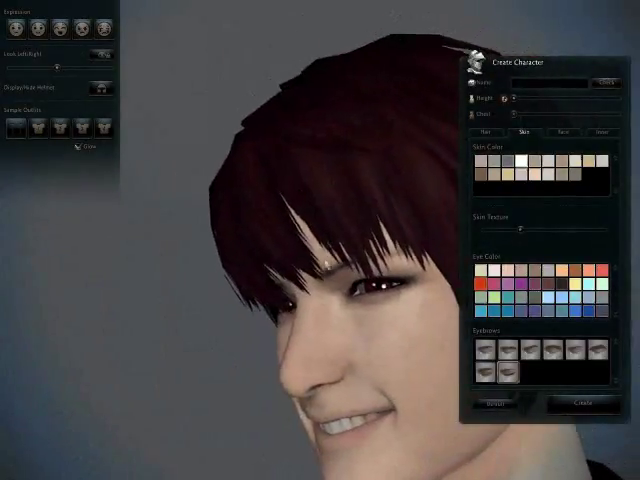
scroll(330, 265, "down", 5)
left_click_drag(330, 265, 230, 270)
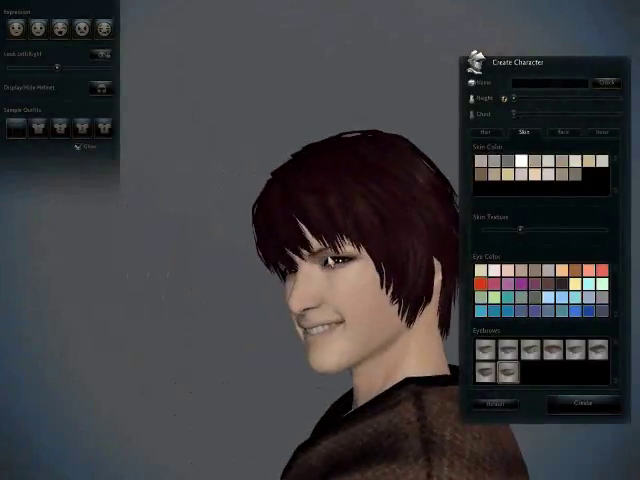
scroll(300, 260, "up", 3)
mouse_move(366, 272)
left_mouse_down()
mouse_move(293, 288)
mouse_move(419, 173)
mouse_move(312, 314)
mouse_move(368, 338)
mouse_move(279, 301)
mouse_move(343, 293)
mouse_move(358, 280)
mouse_move(245, 285)
mouse_move(251, 283)
left_mouse_up()
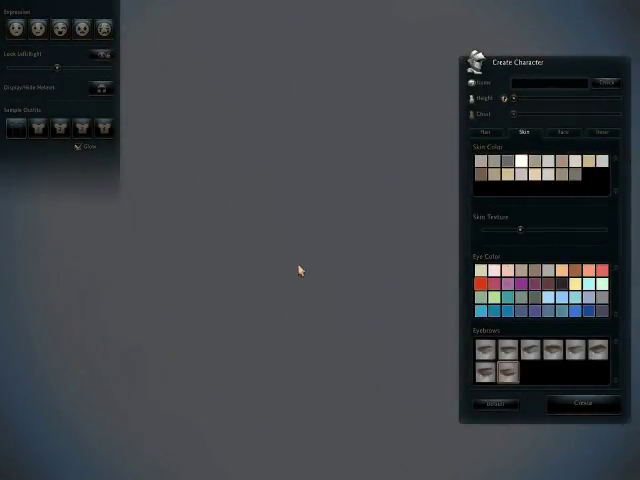
mouse_move(225, 260)
left_mouse_down()
mouse_move(329, 222)
mouse_move(280, 250)
mouse_move(295, 245)
left_mouse_up()
mouse_move(320, 300)
left_mouse_down()
mouse_move(310, 290)
mouse_move(326, 278)
mouse_move(219, 291)
mouse_move(296, 249)
mouse_move(300, 254)
mouse_move(280, 248)
mouse_move(307, 252)
mouse_move(336, 216)
mouse_move(320, 235)
mouse_move(312, 263)
mouse_move(329, 195)
mouse_move(306, 244)
mouse_move(309, 258)
mouse_move(316, 250)
mouse_move(304, 249)
mouse_move(290, 230)
left_mouse_up()
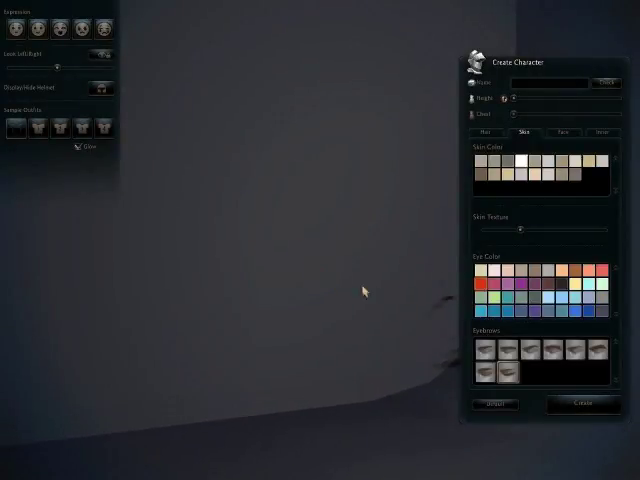